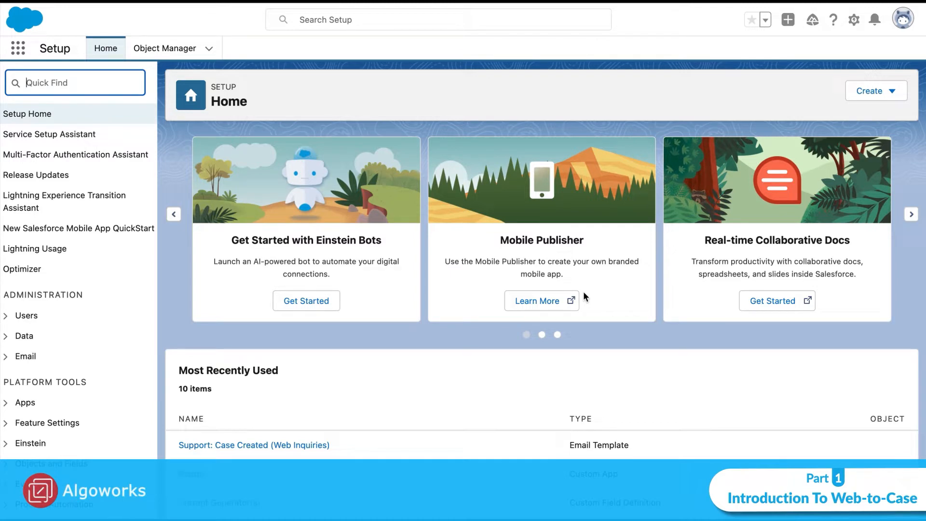
- Through Quick Find 'we', open Web-to-Case, keep origin Web, clear the email signature, and save
{"action": "type", "text": "we"}
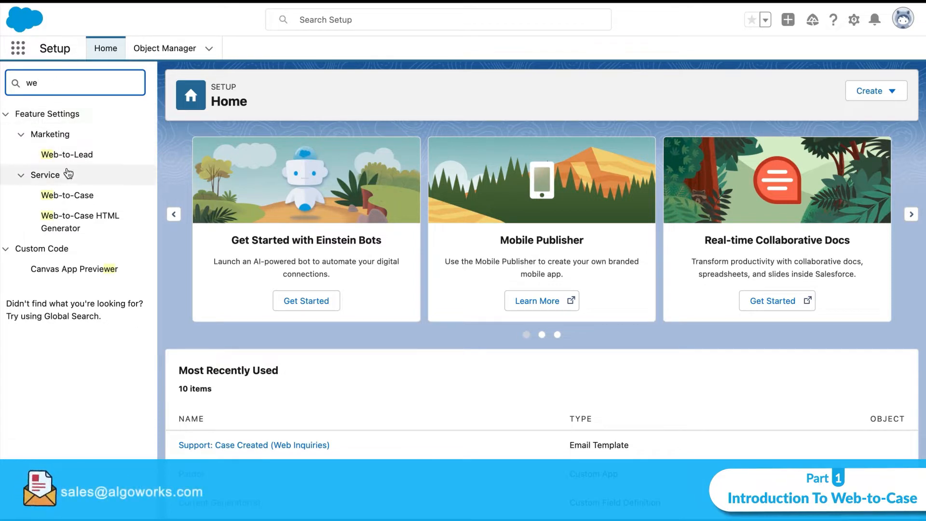
{"action": "left_click", "coordinate": [70, 200]}
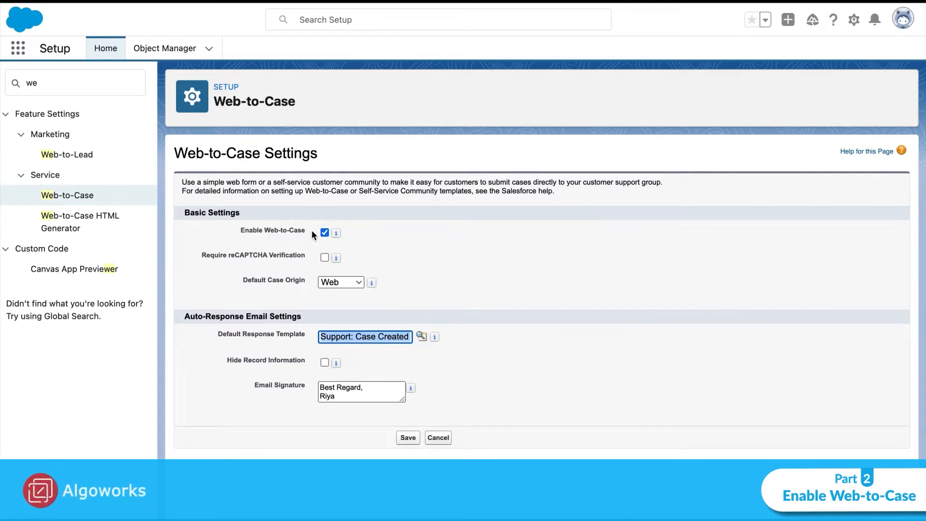
{"action": "left_click", "coordinate": [338, 281]}
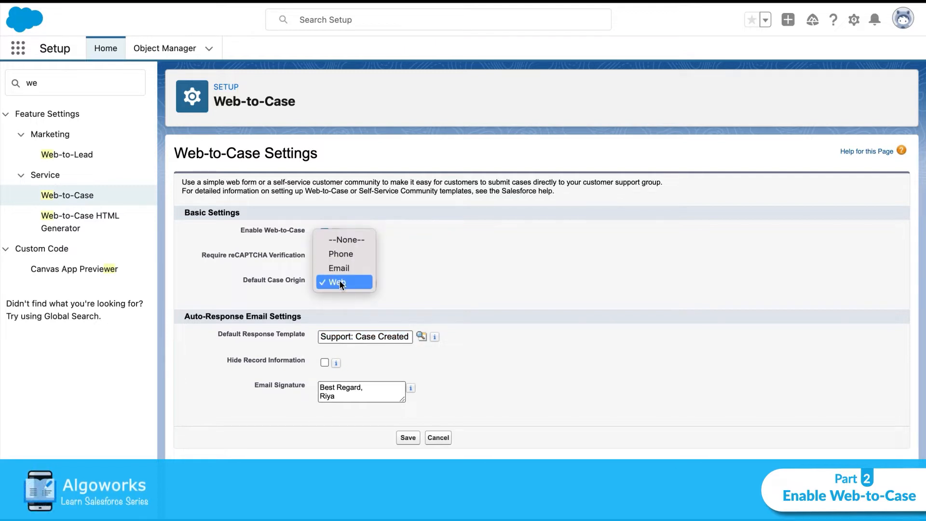
{"action": "left_click", "coordinate": [341, 283]}
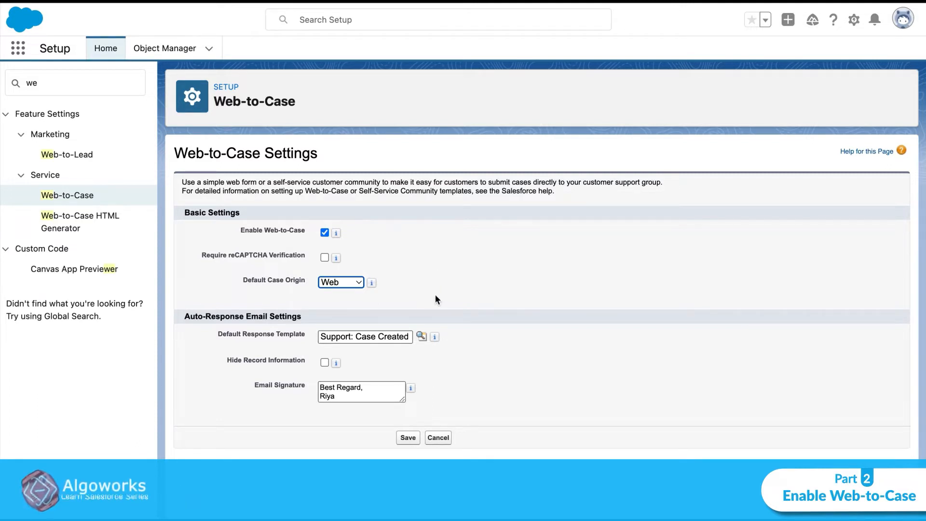
{"action": "left_click", "coordinate": [422, 336]}
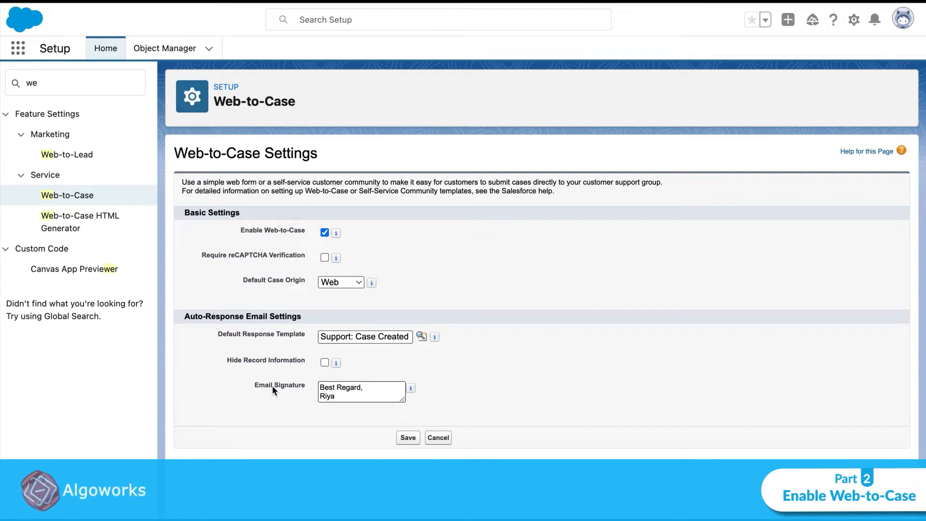
{"action": "left_click_drag", "start_coordinate": [336, 395], "coordinate": [318, 388]}
{"action": "key", "text": "BackSpace"}
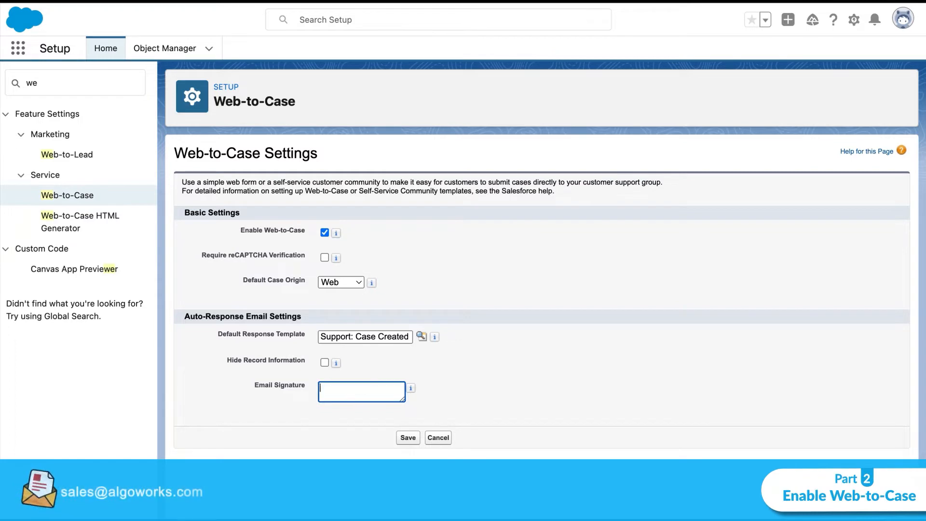
{"action": "left_click", "coordinate": [411, 439]}
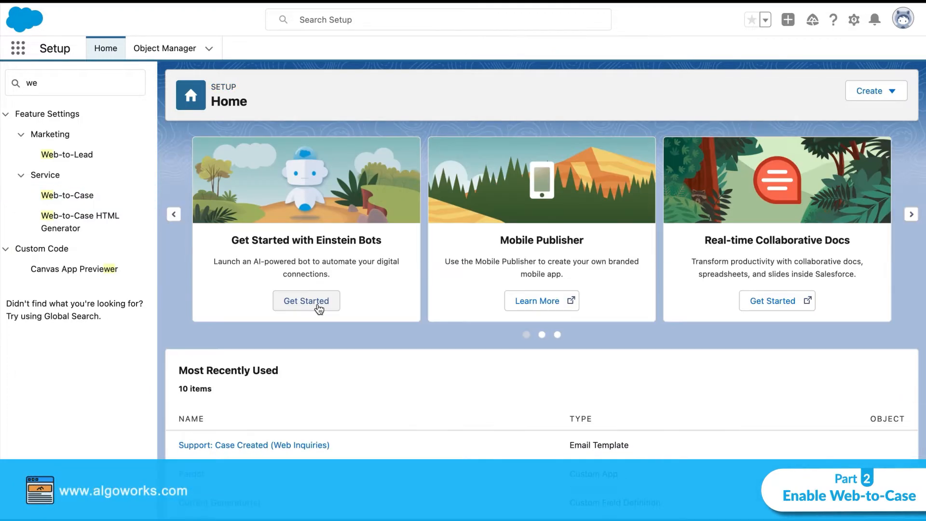
- Open the Web-to-Case HTML Generator and remove Description from the selected fields
{"action": "left_click", "coordinate": [70, 220]}
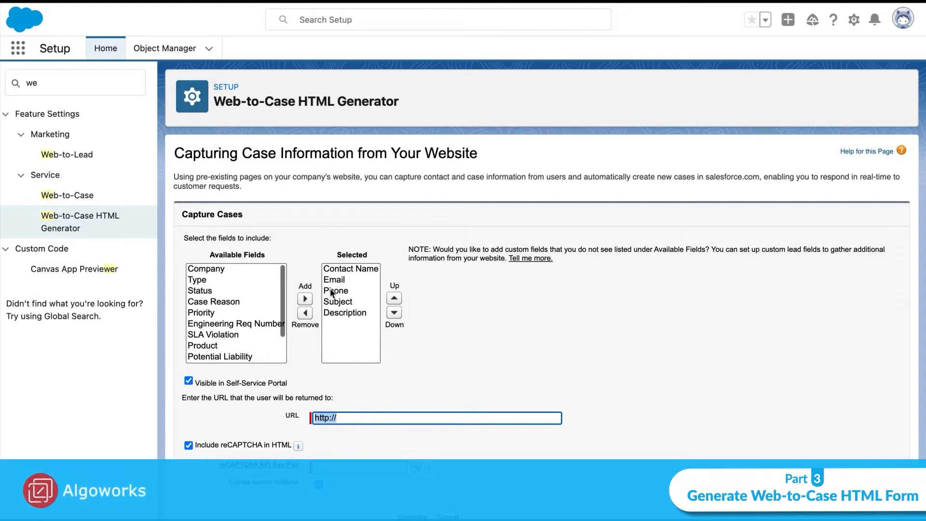
{"action": "left_click", "coordinate": [333, 311]}
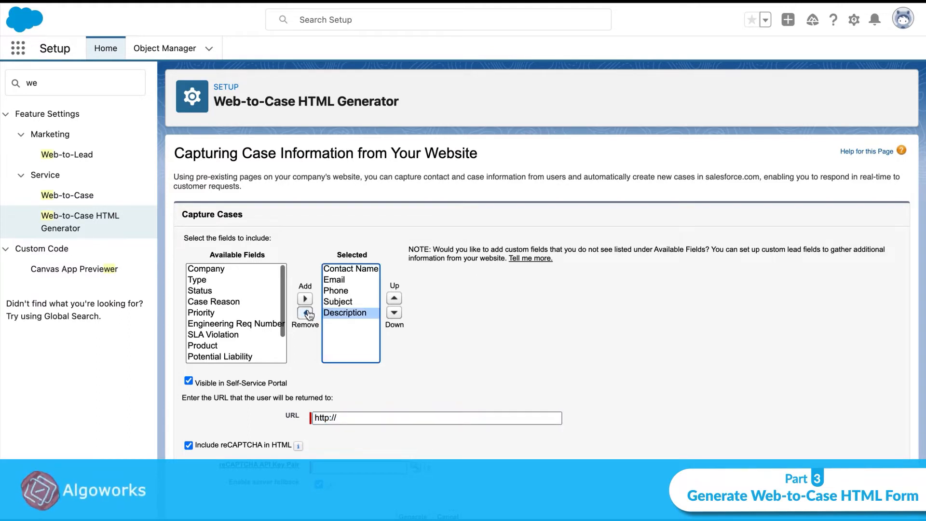
{"action": "left_click", "coordinate": [306, 313]}
- Add Case Reason and Priority from Available Fields to the form's selected fields
{"action": "scroll", "coordinate": [223, 289], "scroll_direction": "up", "scroll_amount": 5}
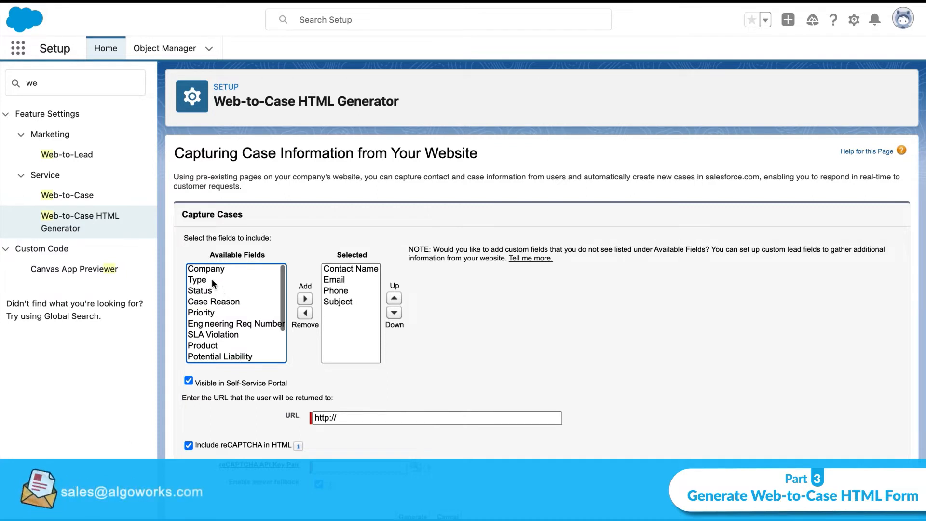
{"action": "left_click", "coordinate": [215, 302]}
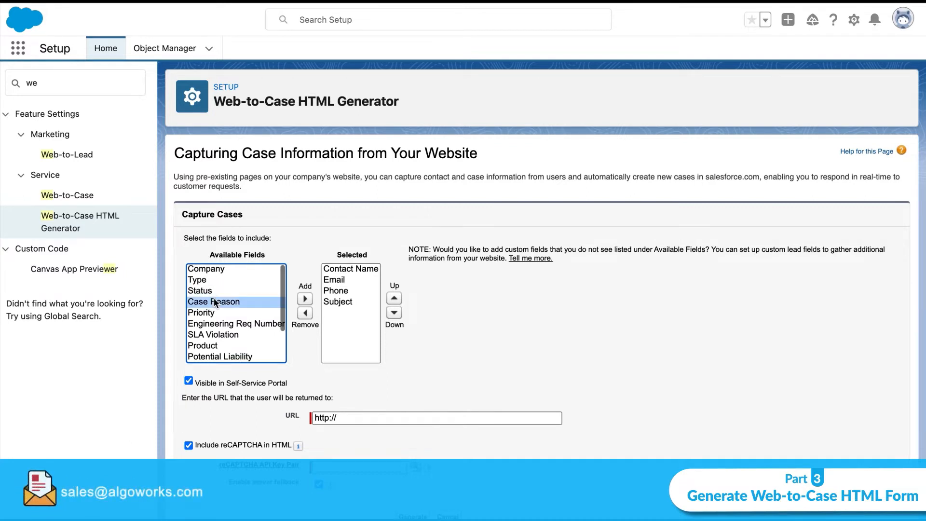
{"action": "left_click", "coordinate": [305, 299]}
{"action": "left_click", "coordinate": [250, 301]}
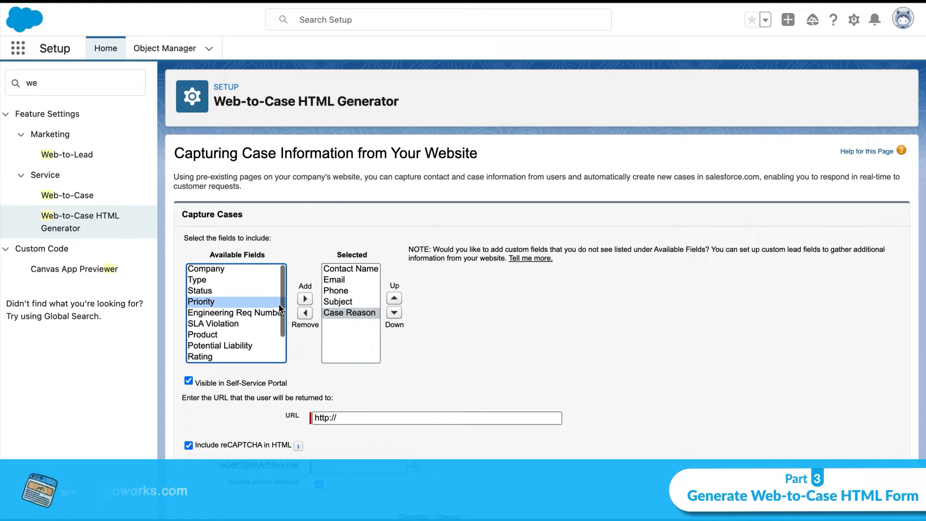
{"action": "left_click", "coordinate": [305, 299]}
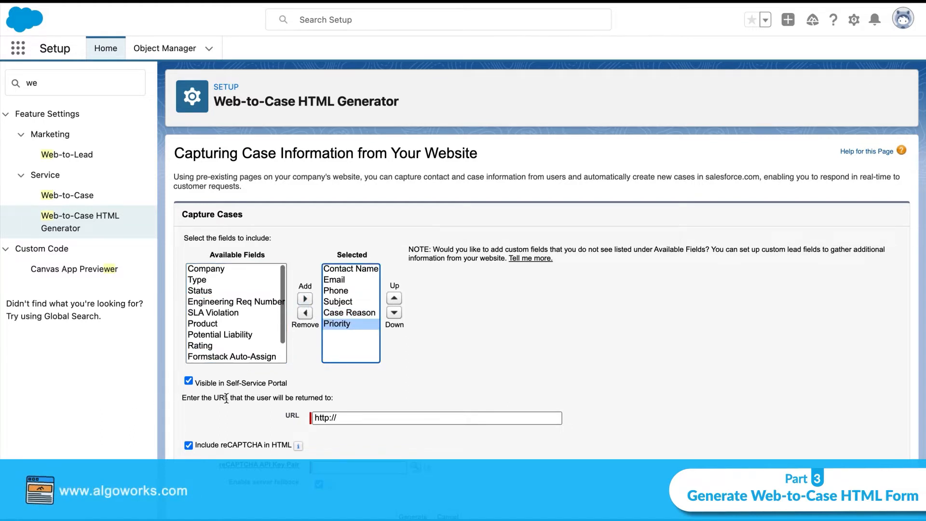
{"action": "scroll", "coordinate": [226, 399], "scroll_direction": "down", "scroll_amount": 1}
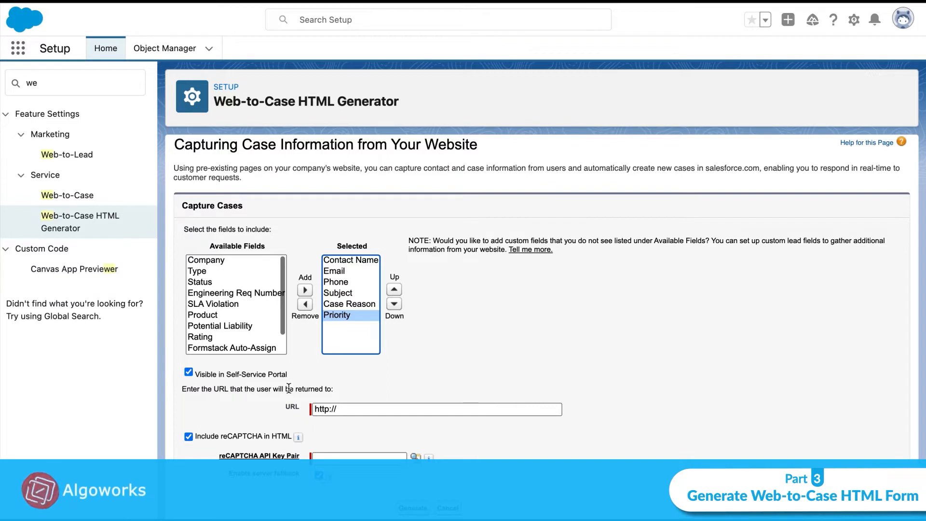
{"action": "left_click", "coordinate": [343, 409]}
{"action": "left_click", "coordinate": [346, 409]}
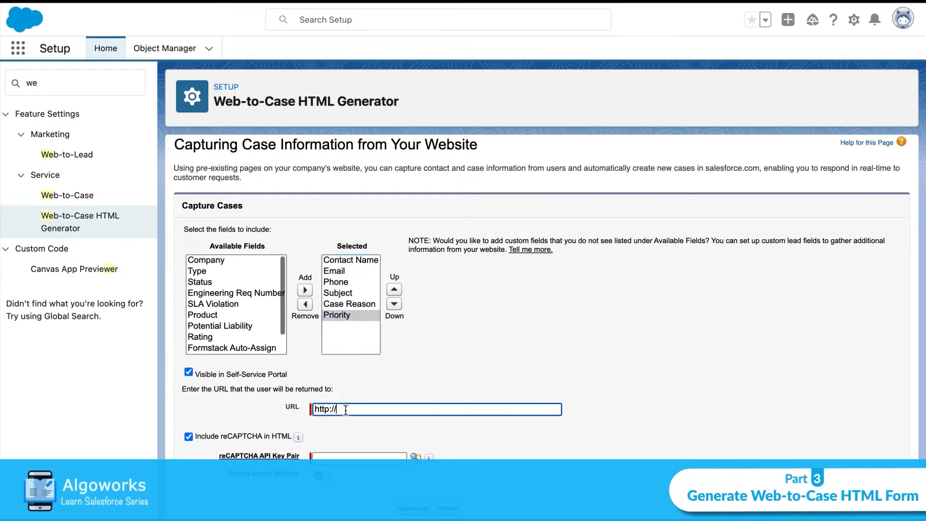
{"action": "type", "text": "google.com"}
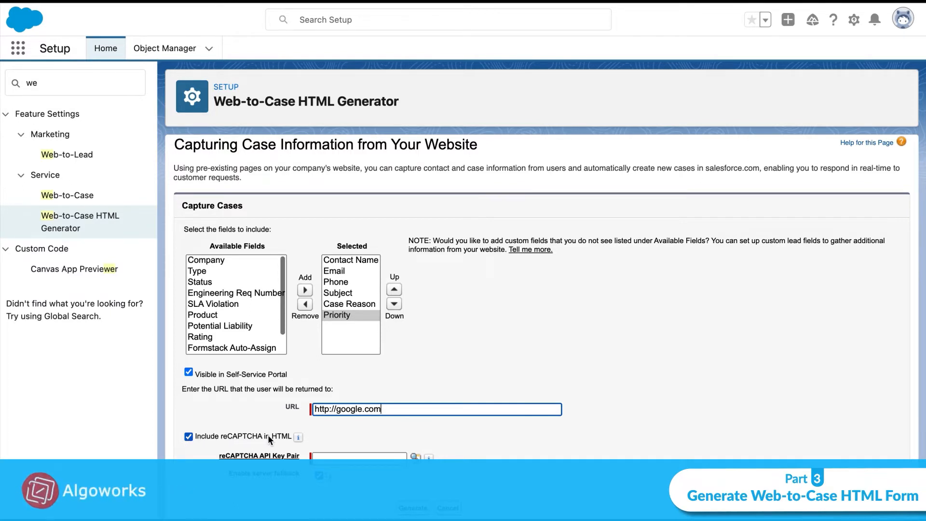
{"action": "mouse_move", "coordinate": [298, 437]}
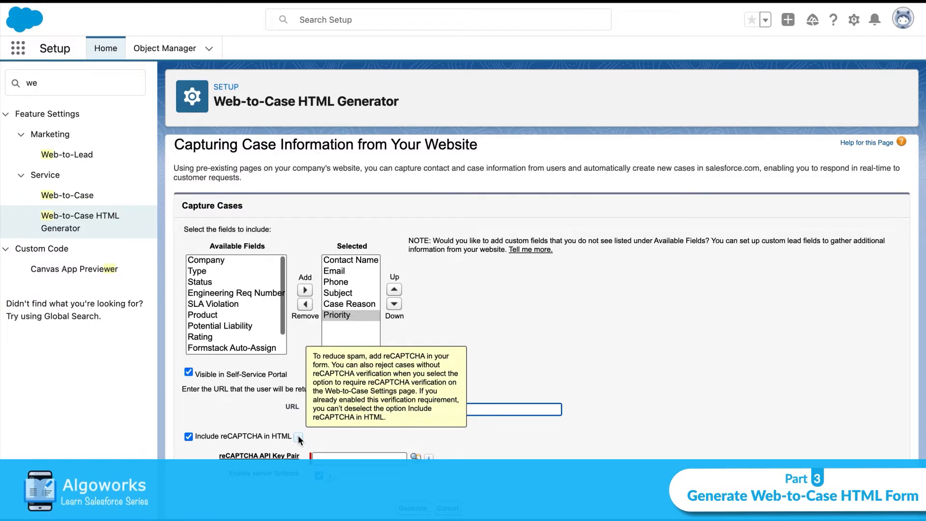
{"action": "left_click", "coordinate": [189, 436]}
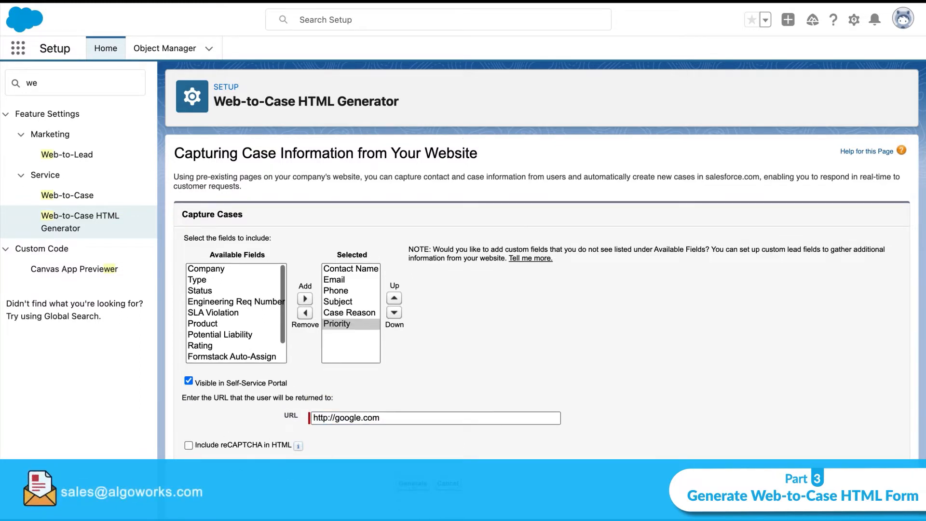
{"action": "left_click", "coordinate": [413, 483]}
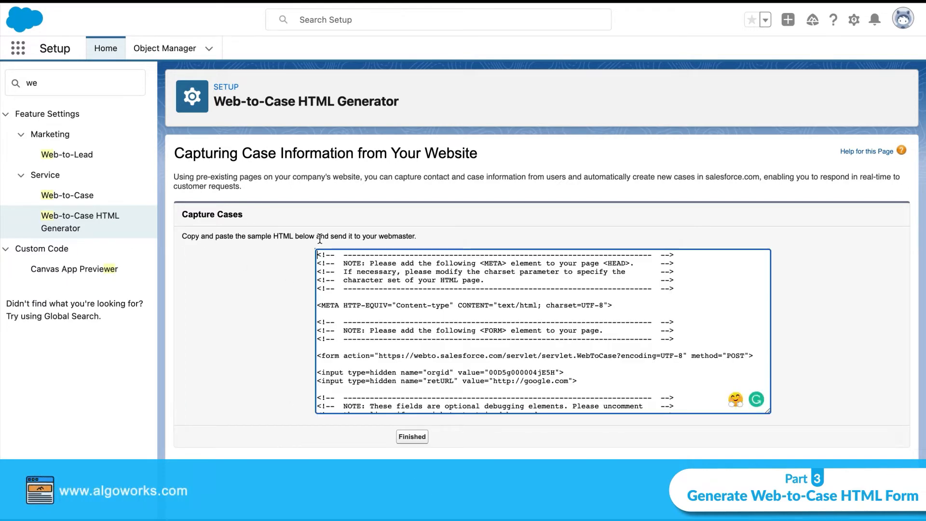
- Copy all the generated Web-to-Case HTML, close the generator with Finished, and switch to the code editor
{"action": "scroll", "coordinate": [372, 279], "scroll_direction": "down", "scroll_amount": 10}
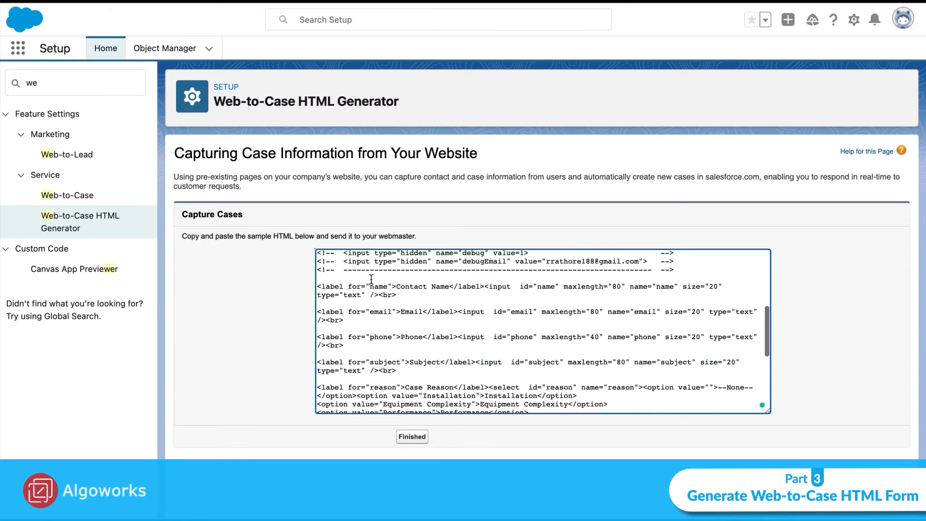
{"action": "scroll", "coordinate": [372, 279], "scroll_direction": "down", "scroll_amount": 5}
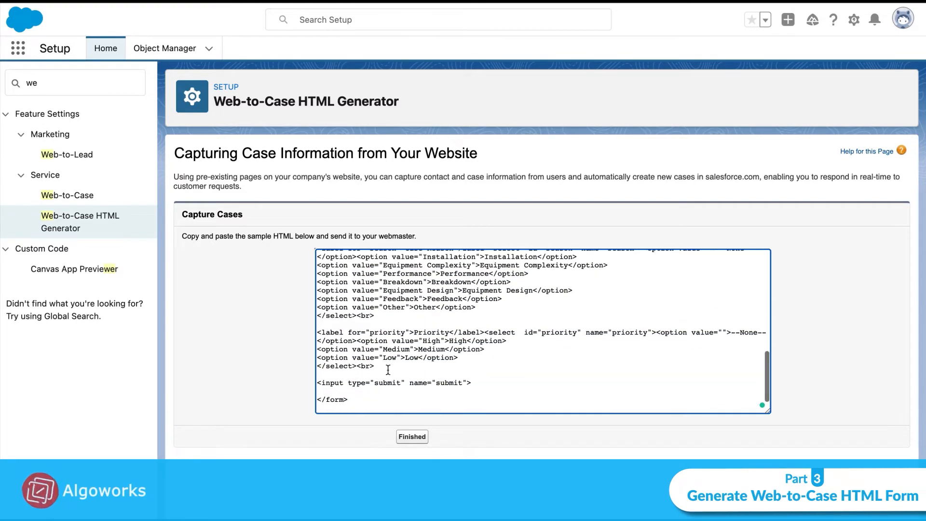
{"action": "key", "text": "ctrl+a"}
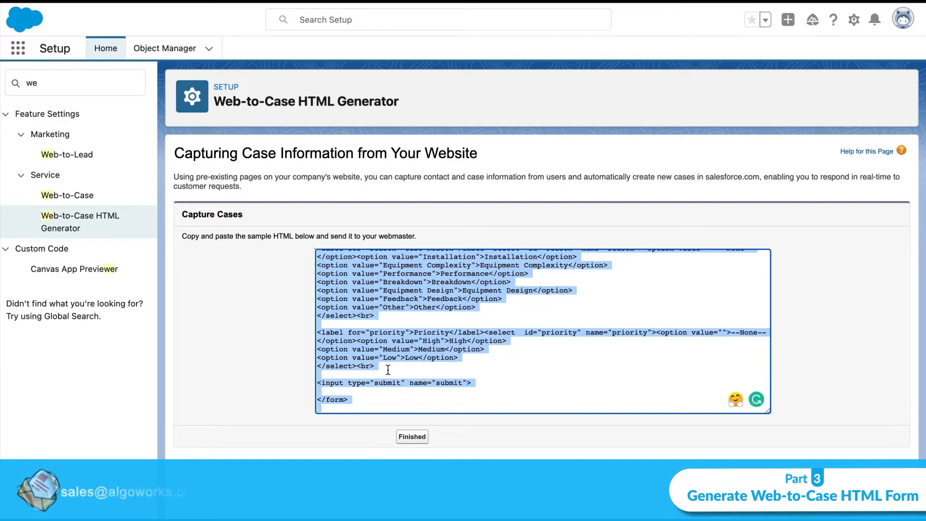
{"action": "left_click", "coordinate": [412, 437]}
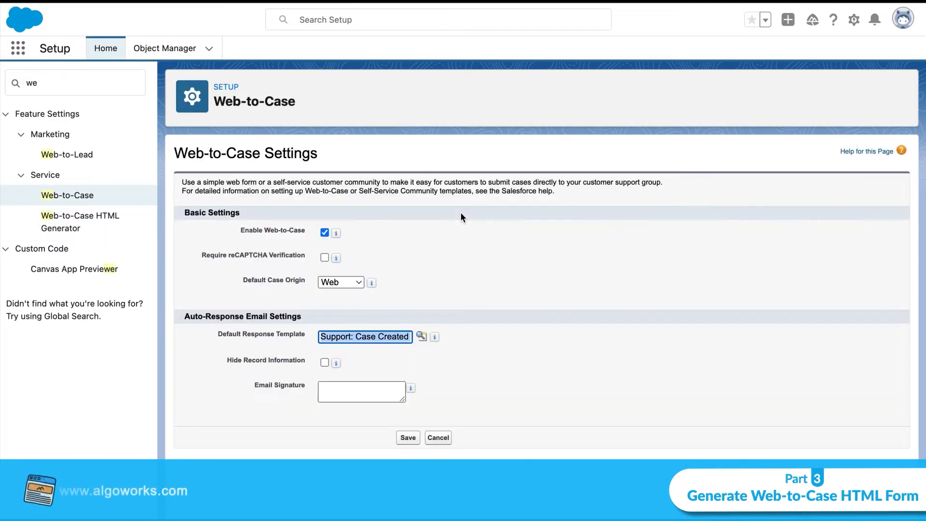
{"action": "key", "text": "ctrl+Right"}
{"action": "key", "text": "ctrl+Left"}
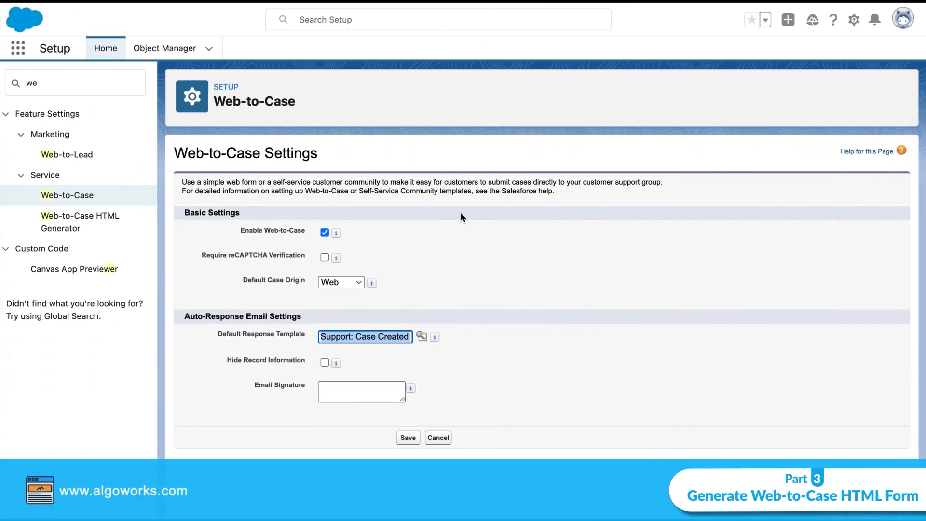
{"action": "key", "text": "ctrl+Right"}
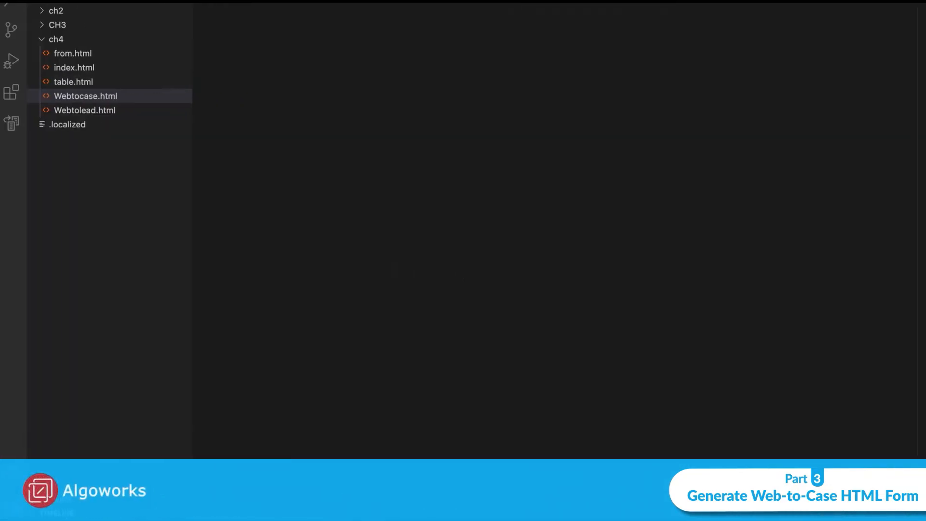
- Paste the generated Web-to-Case HTML into Webtocase.html in the ch4 folder
{"action": "key", "text": "super+v"}
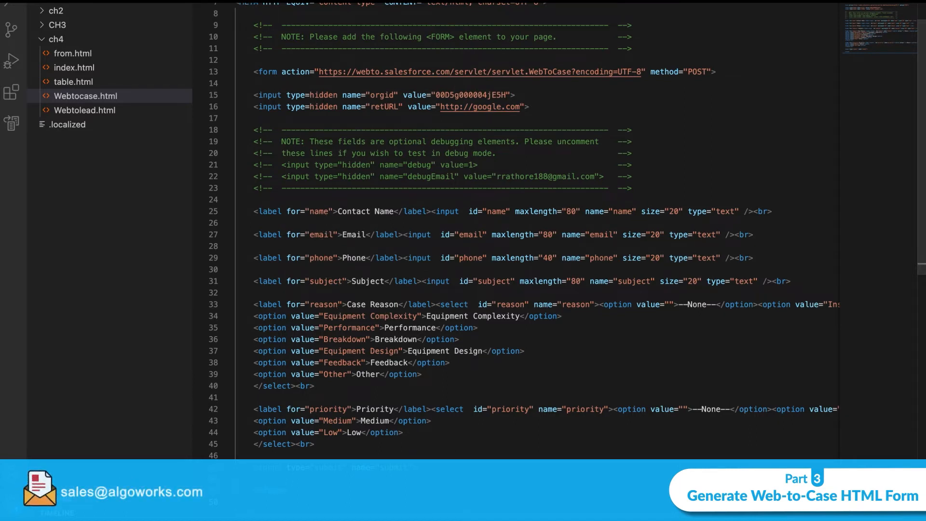
{"action": "left_click", "coordinate": [70, 1]}
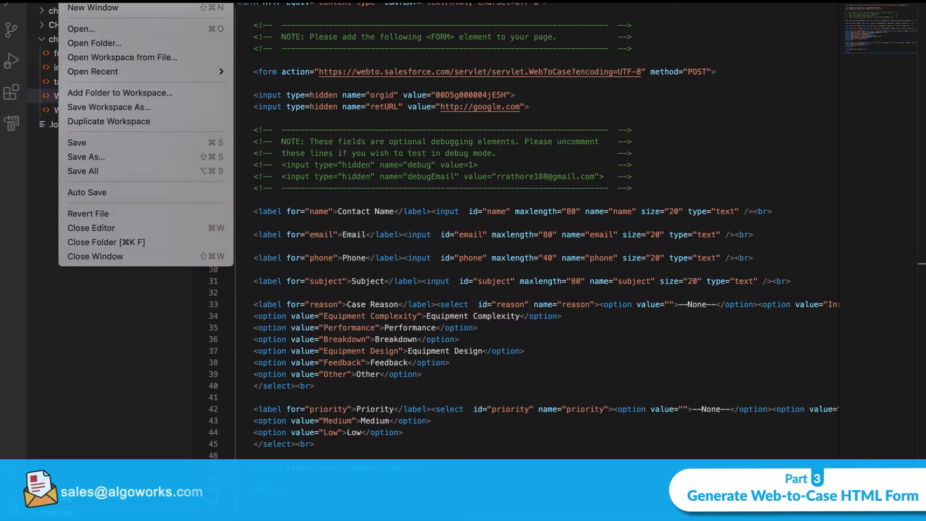
- Save the form file as Webtocase1.html on the Desktop
{"action": "left_click", "coordinate": [114, 157]}
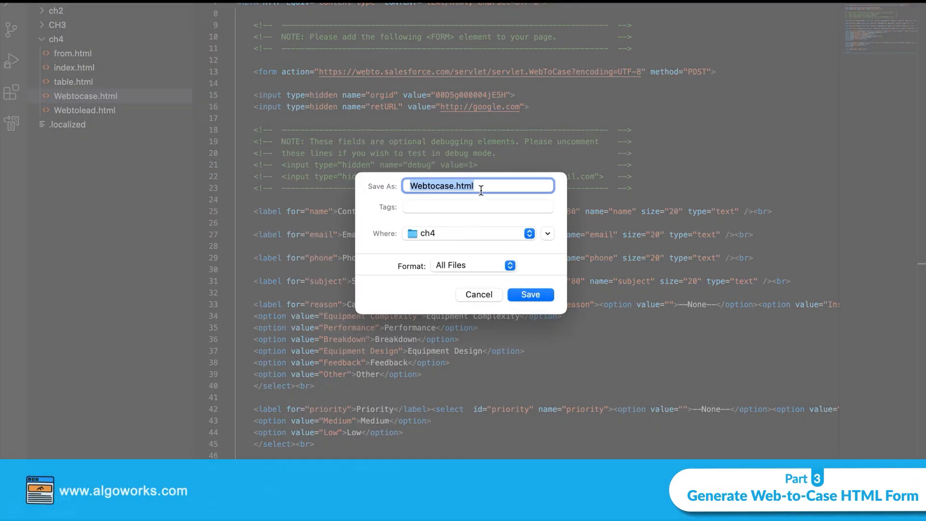
{"action": "left_click", "coordinate": [478, 235]}
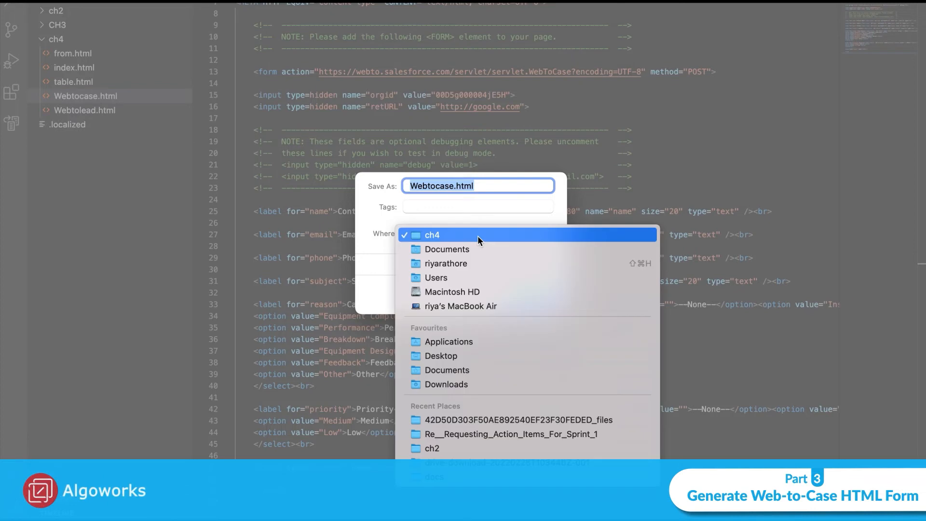
{"action": "left_click", "coordinate": [471, 356]}
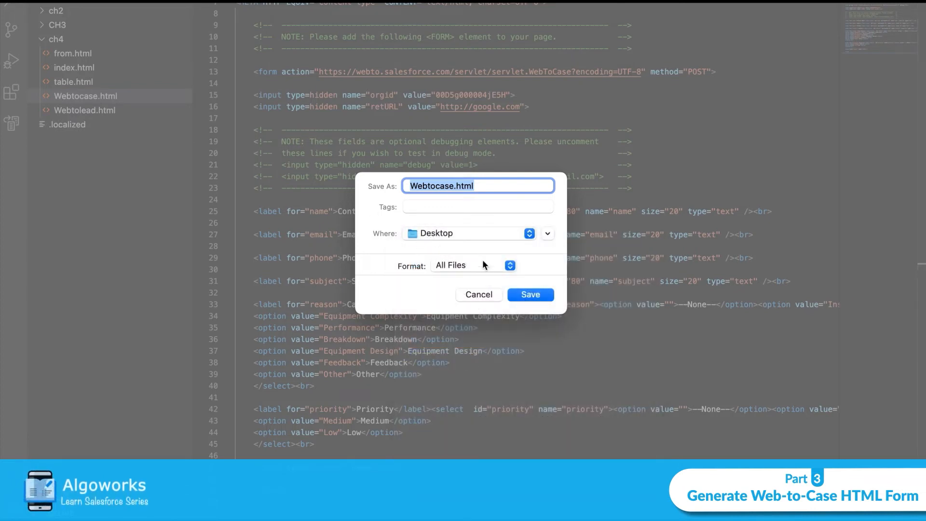
{"action": "left_click", "coordinate": [453, 187]}
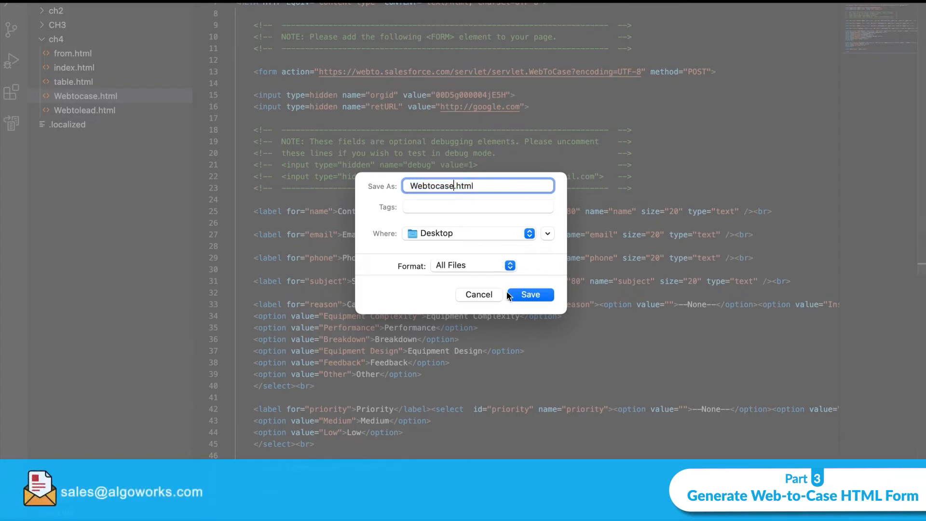
{"action": "type", "text": "1"}
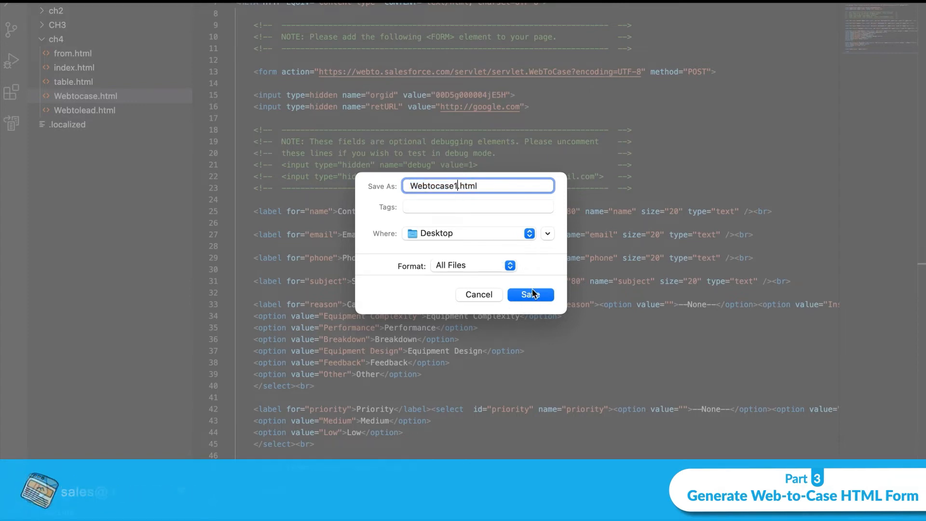
{"action": "left_click", "coordinate": [531, 294]}
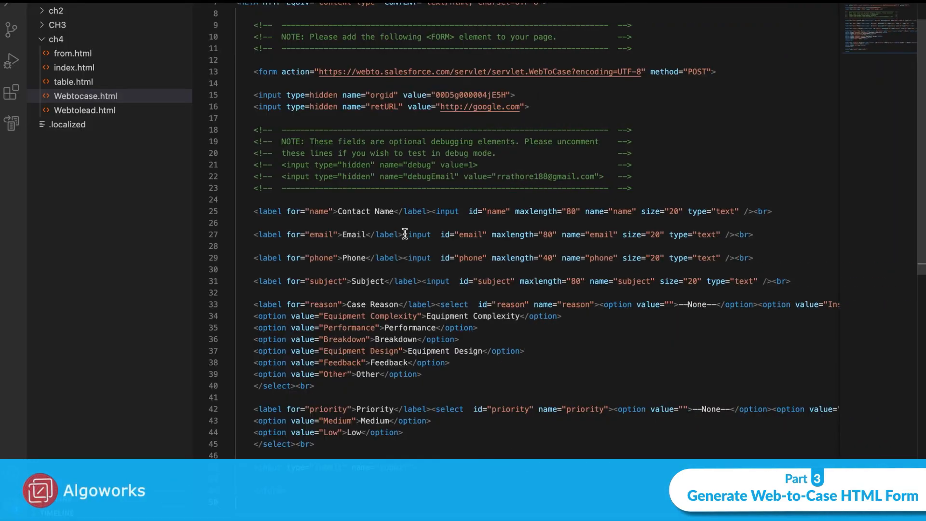
{"action": "key", "text": "ctrl+Left"}
{"action": "key", "text": "ctrl+Left"}
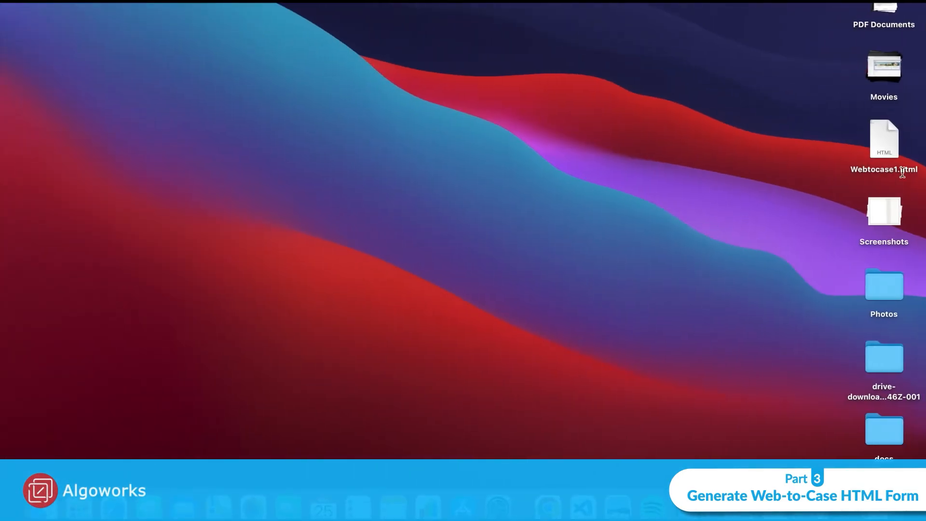
- Open Webtocase1.html in the browser and fill in the contact's name, email and phone
{"action": "double_click", "coordinate": [883, 142]}
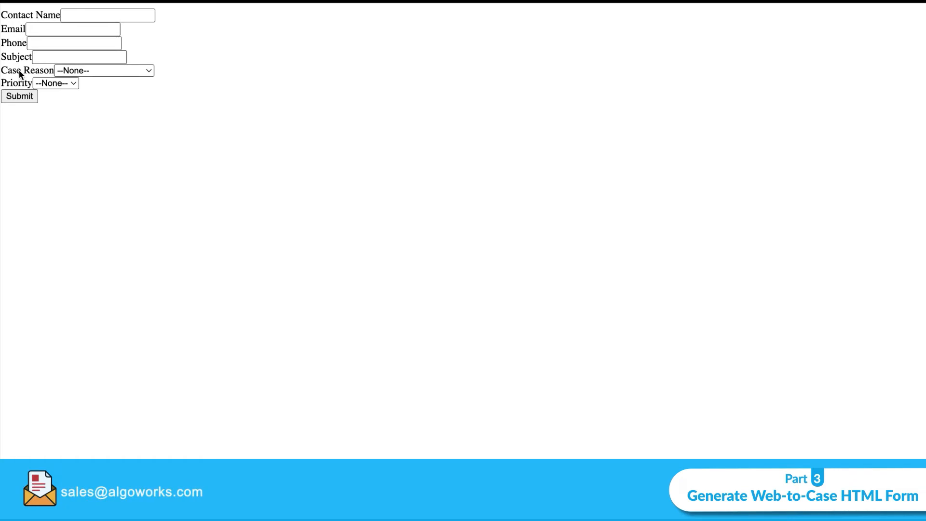
{"action": "left_click", "coordinate": [73, 16]}
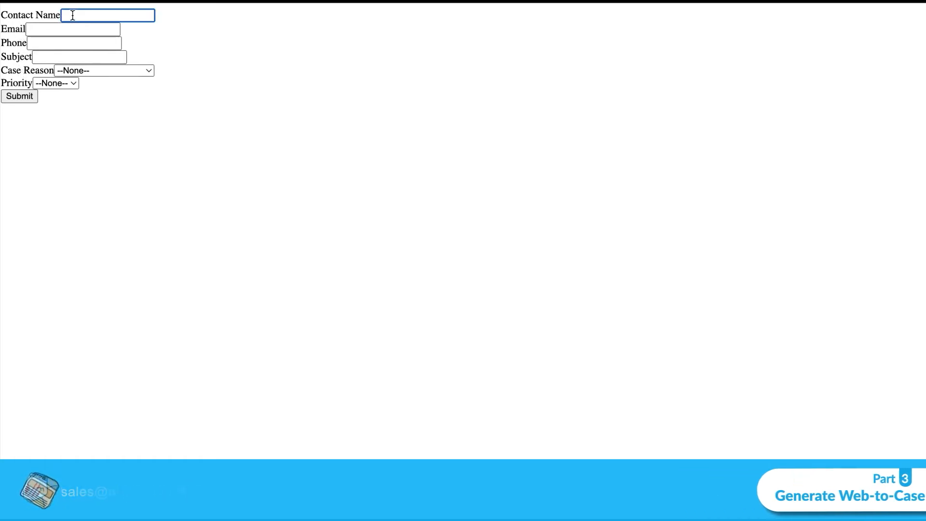
{"action": "type", "text": "Ri"}
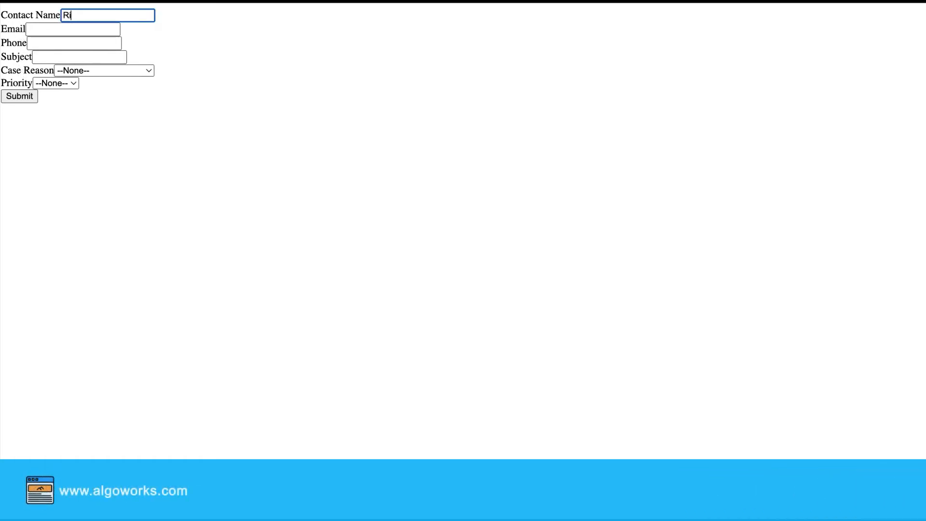
{"action": "type", "text": "ya"}
{"action": "left_click", "coordinate": [68, 29]}
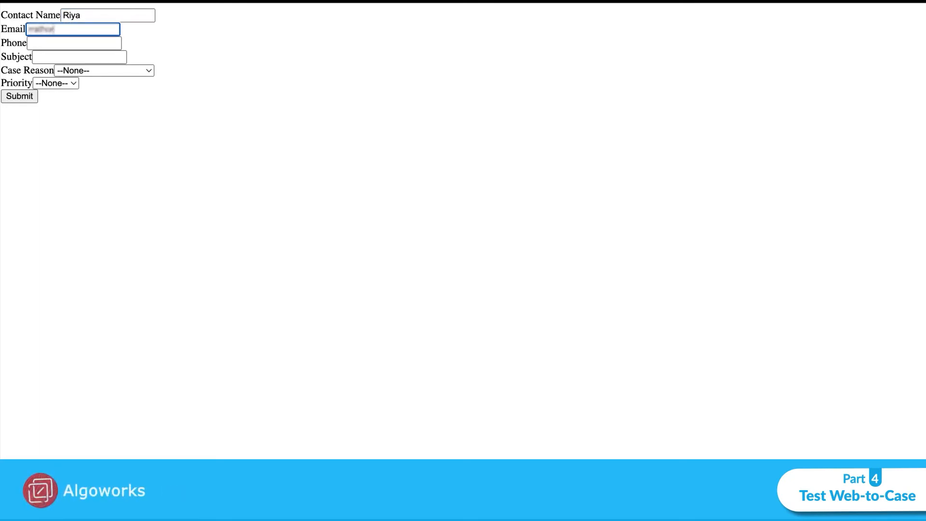
{"action": "type", "text": "e1com"}
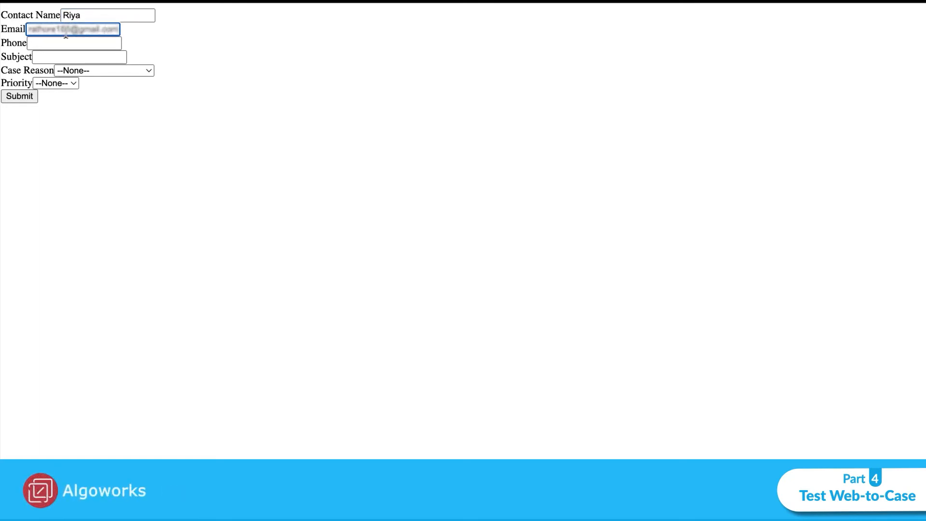
{"action": "left_click", "coordinate": [65, 41]}
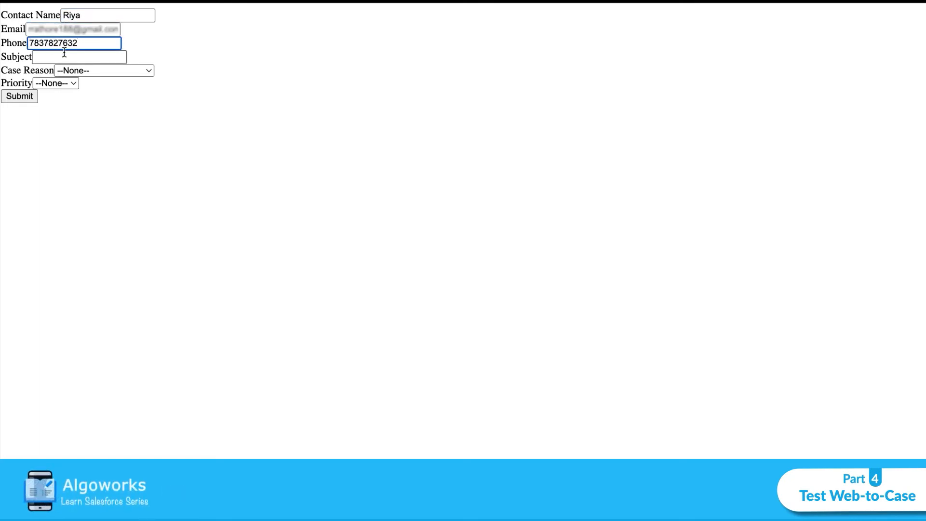
- Enter subject 'Product Repair', choose case reason Breakdown and priority High, and submit
{"action": "left_click", "coordinate": [63, 58]}
{"action": "type", "text": "Product Repair"}
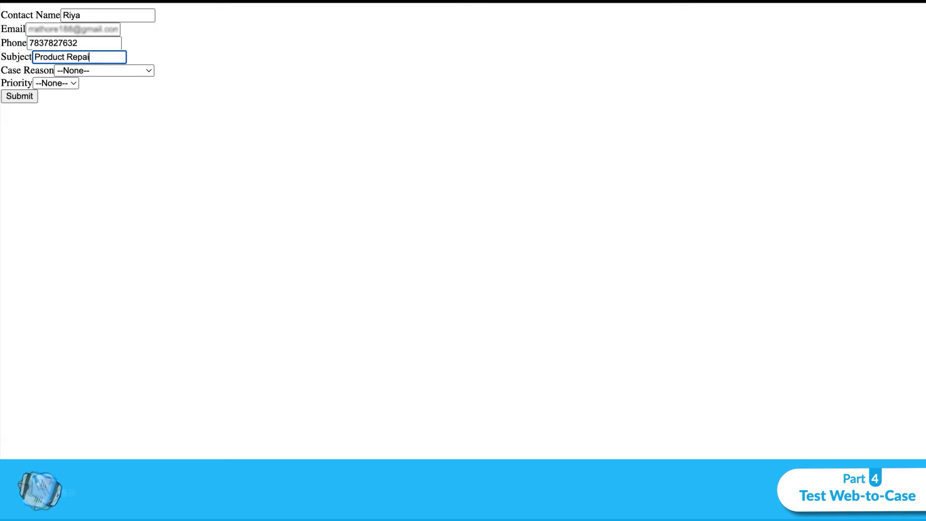
{"action": "left_click", "coordinate": [82, 72]}
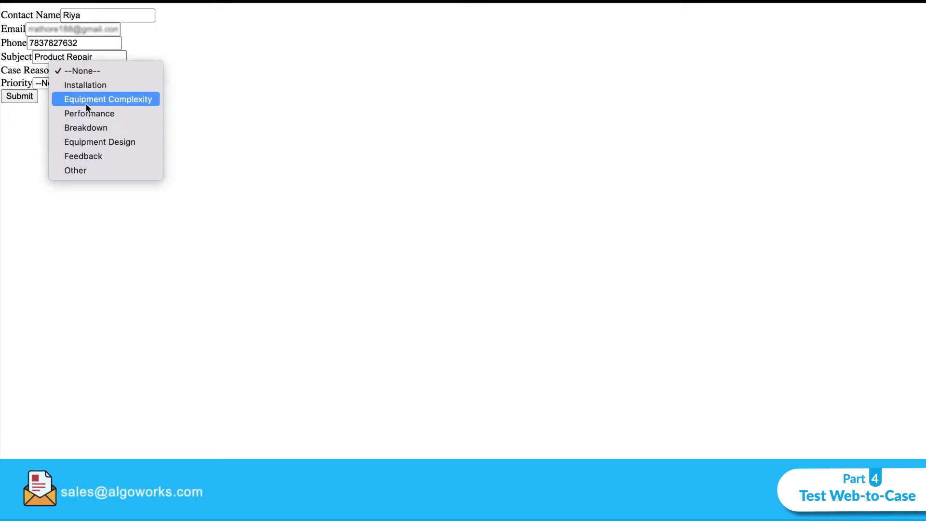
{"action": "left_click", "coordinate": [89, 126]}
{"action": "left_click", "coordinate": [63, 83]}
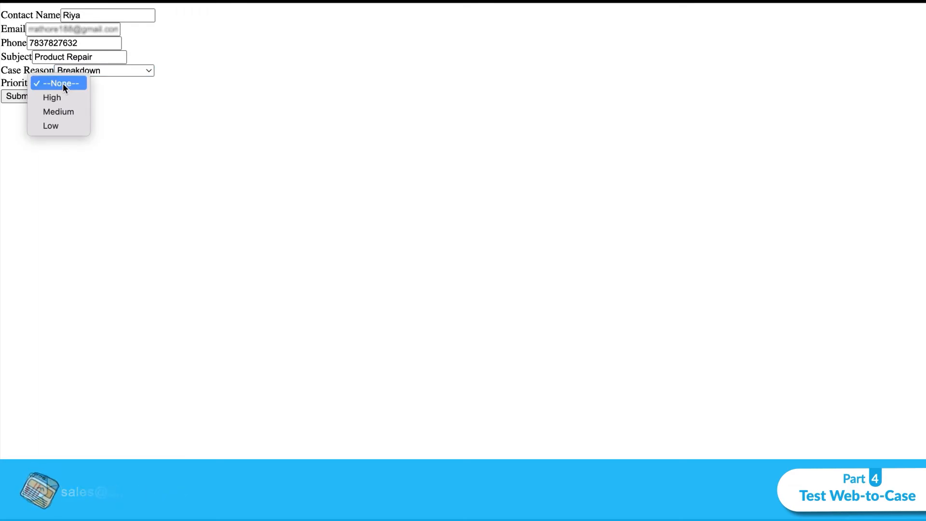
{"action": "left_click", "coordinate": [59, 95]}
{"action": "left_click", "coordinate": [20, 96]}
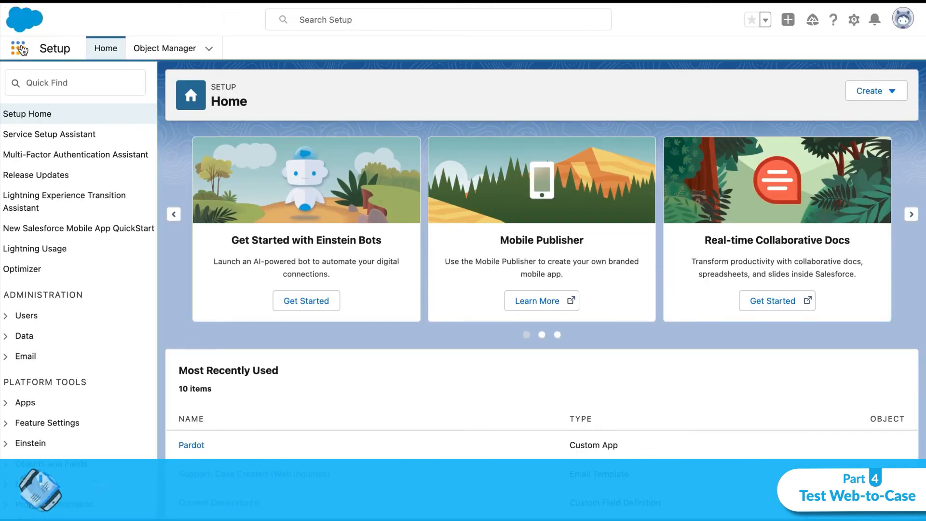
- Go to Cases, switch the list view to All Open Cases, and open the new Product Repair case
{"action": "left_click", "coordinate": [20, 48]}
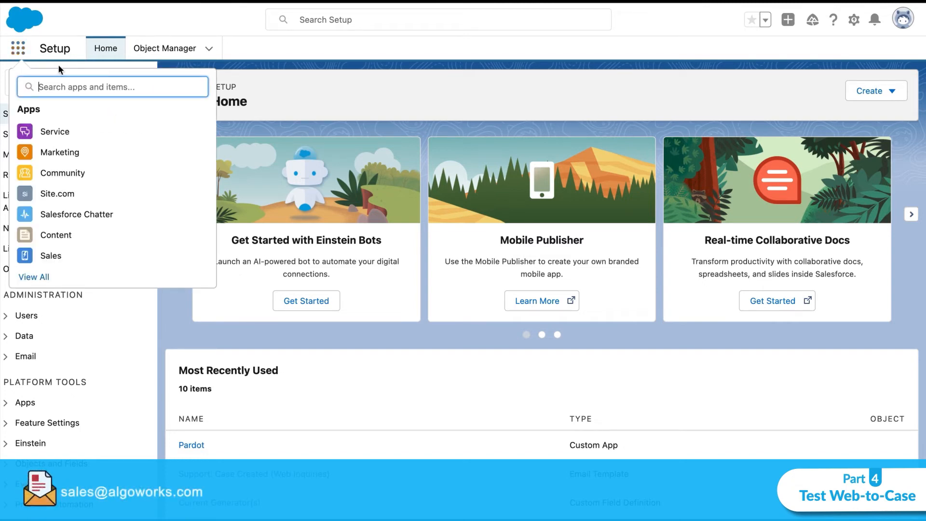
{"action": "type", "text": "case"}
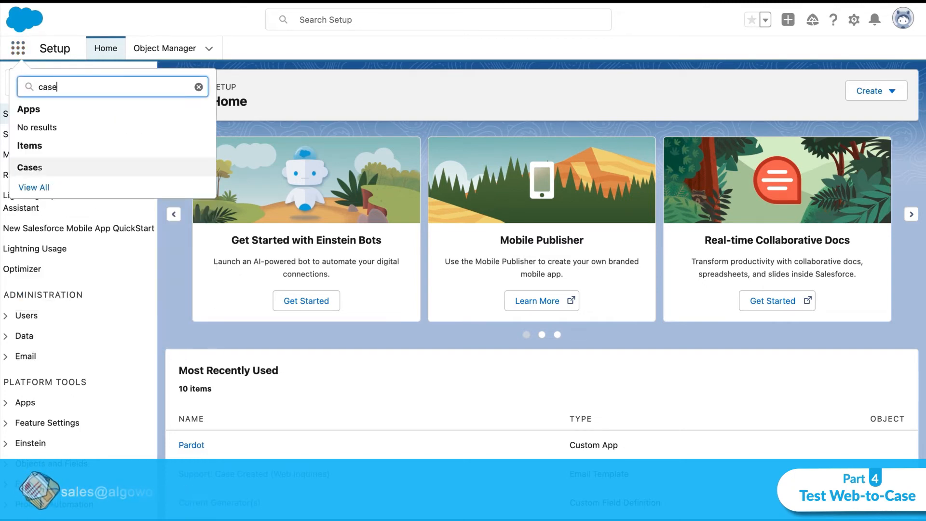
{"action": "left_click", "coordinate": [76, 168]}
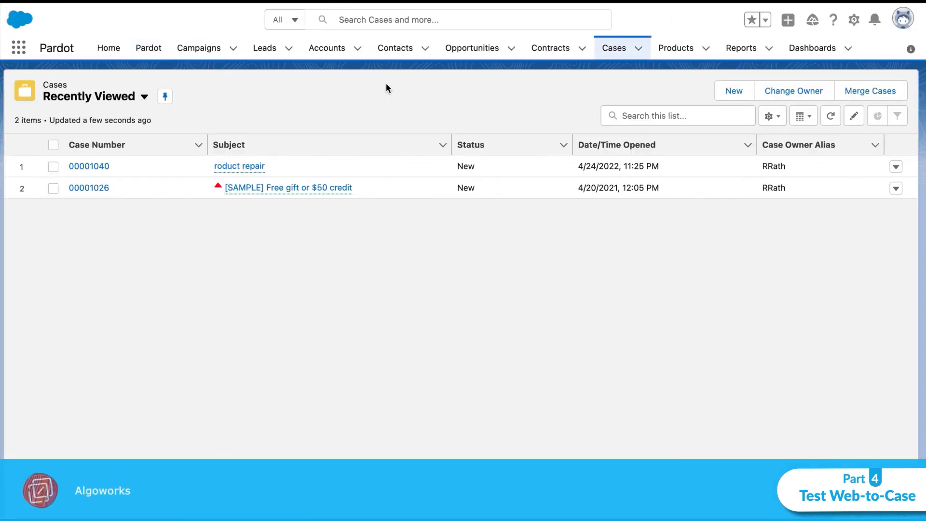
{"action": "left_click", "coordinate": [144, 97]}
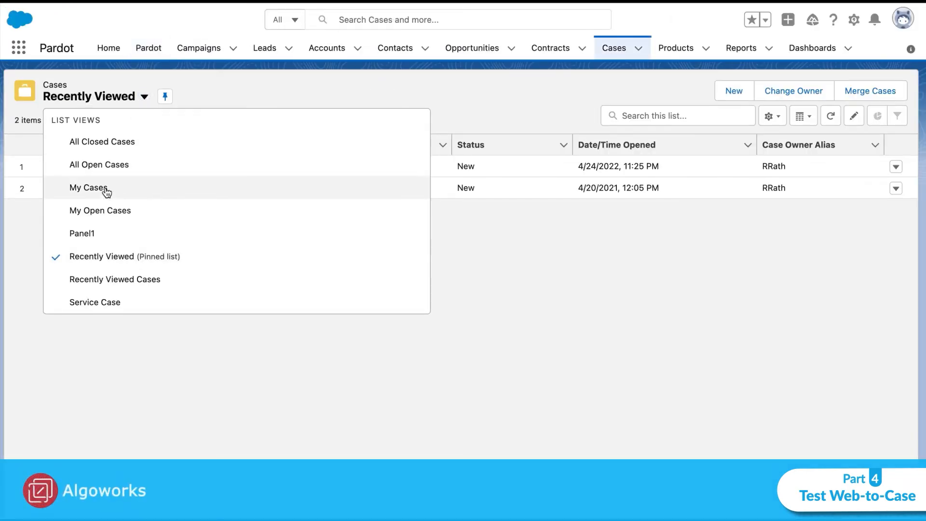
{"action": "left_click", "coordinate": [102, 165]}
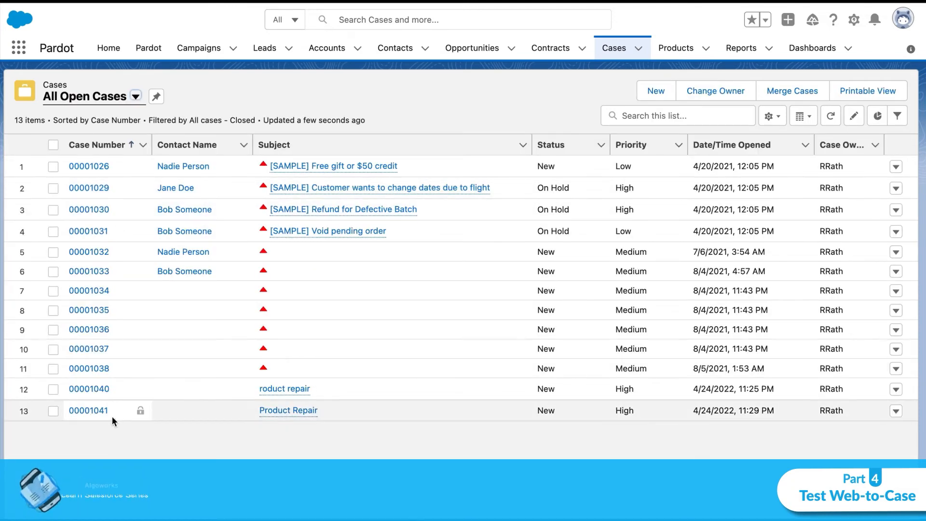
{"action": "left_click", "coordinate": [89, 411]}
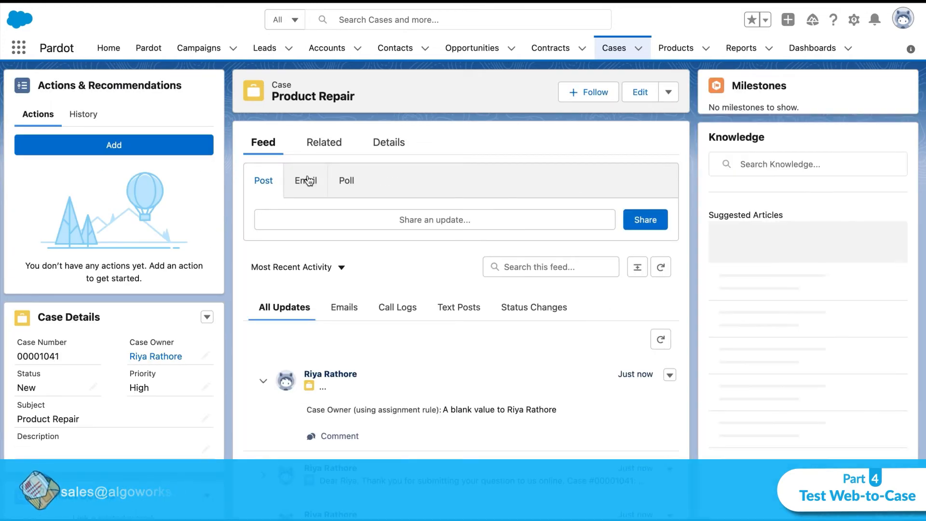
- Show the case's Details tab and scroll through its fields to check Web origin and Breakdown reason
{"action": "left_click", "coordinate": [390, 148]}
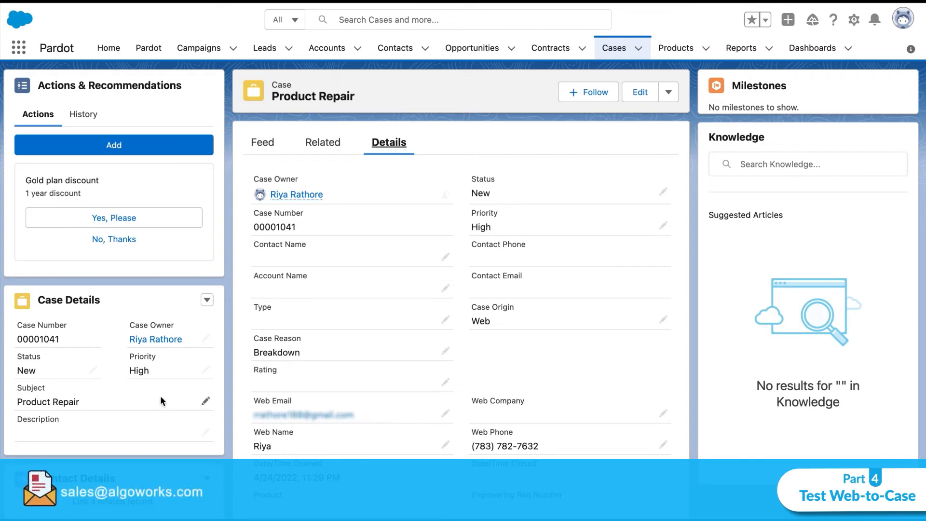
{"action": "scroll", "coordinate": [428, 385], "scroll_direction": "down", "scroll_amount": 3}
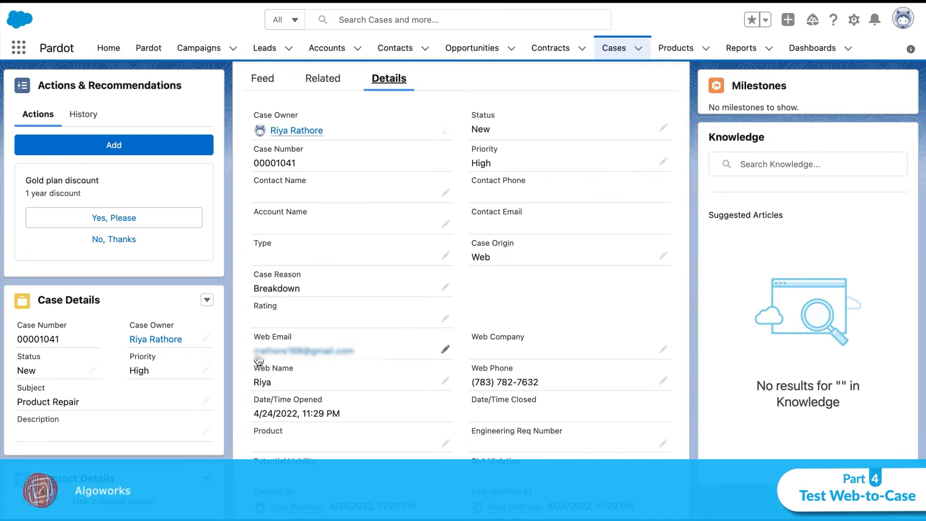
{"action": "scroll", "coordinate": [433, 333], "scroll_direction": "down", "scroll_amount": 3}
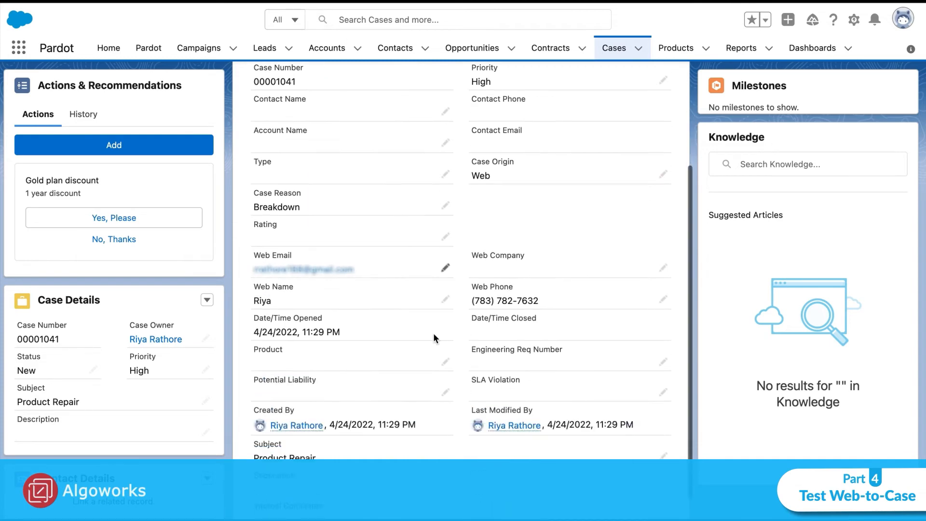